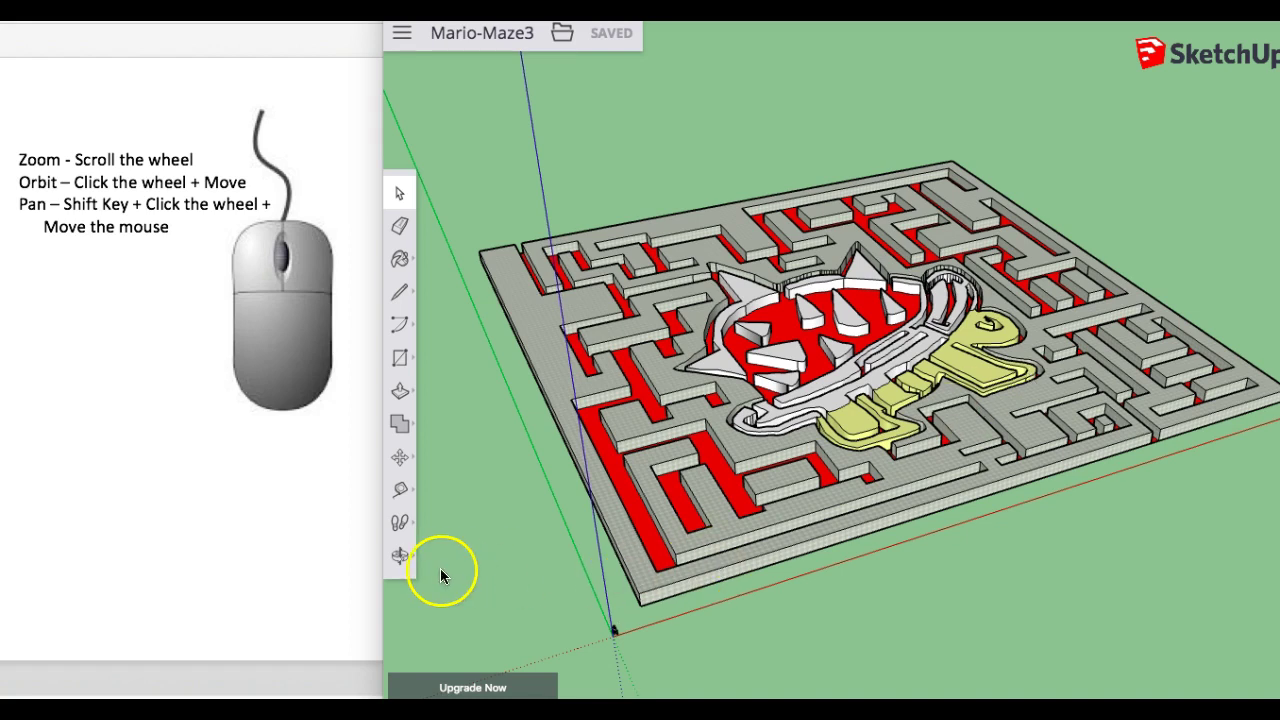
Select the Orbit tool and zoom in and out on the Mario-Maze3 maze
{"action": "left_click", "coordinate": [407, 564]}
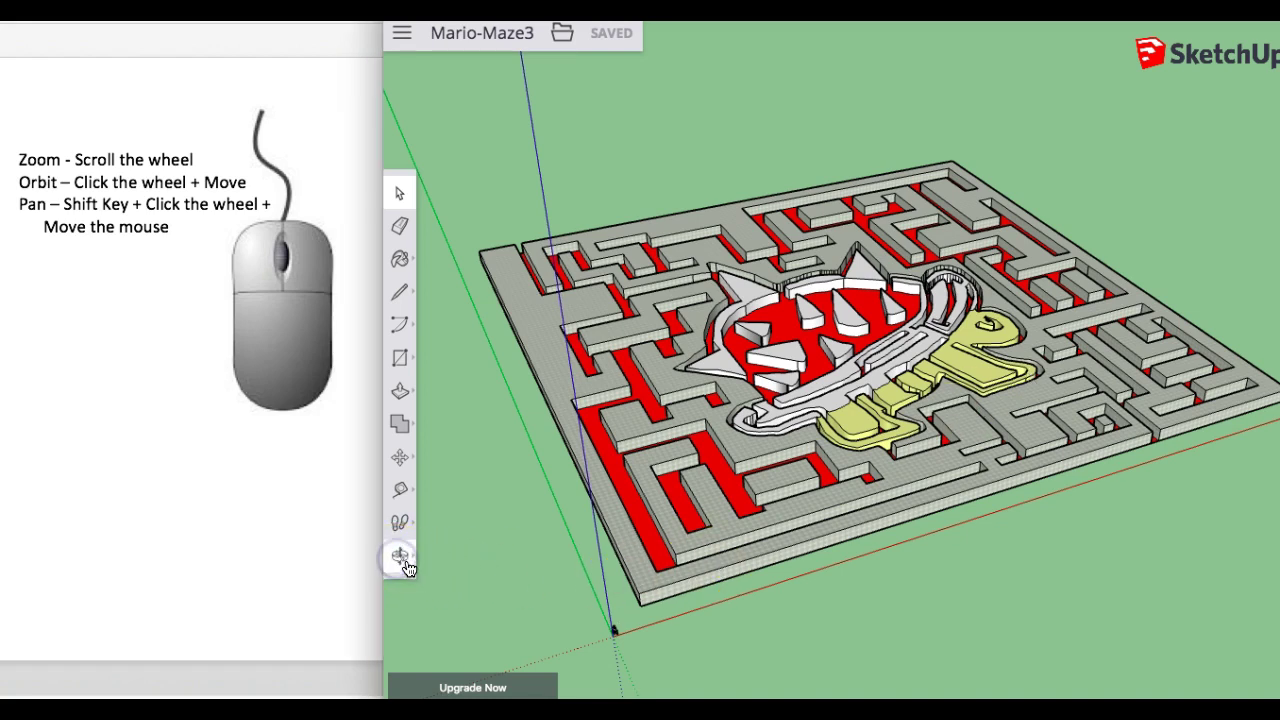
{"action": "left_click", "coordinate": [438, 562]}
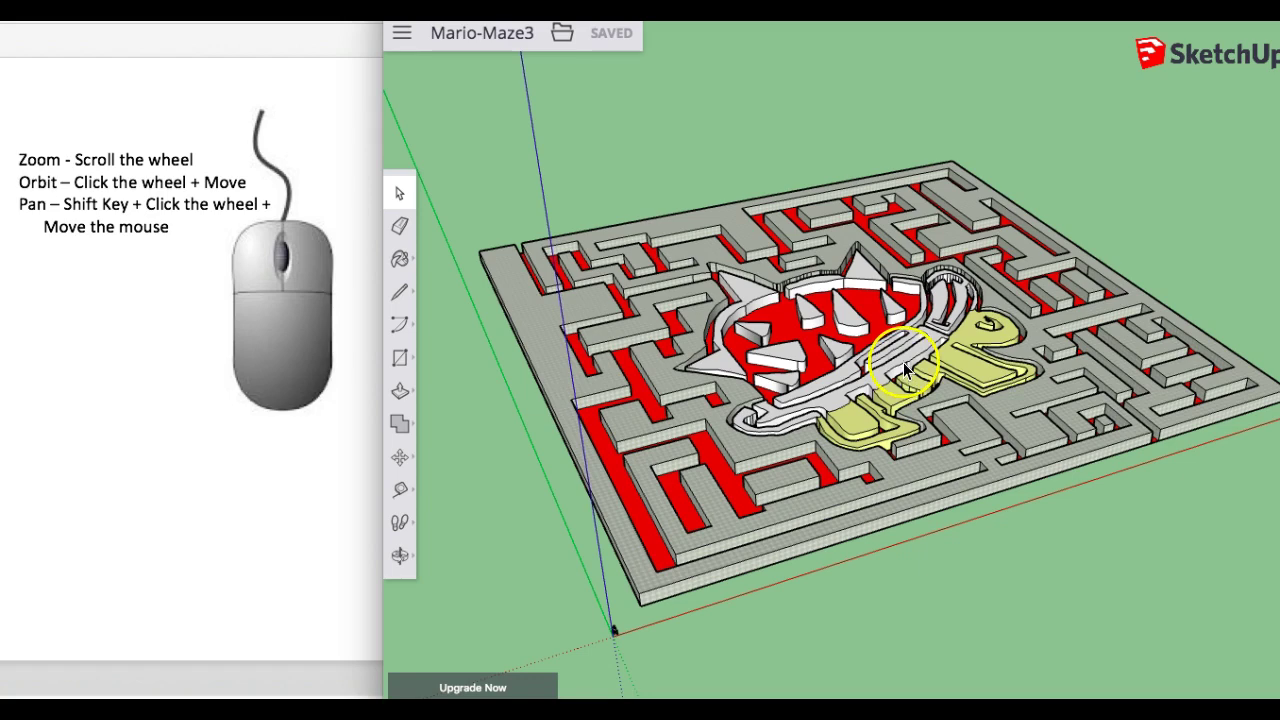
{"action": "scroll", "coordinate": [513, 288], "scroll_direction": "down", "scroll_amount": 2}
{"action": "scroll", "coordinate": [513, 290], "scroll_direction": "up", "scroll_amount": 5}
{"action": "scroll", "coordinate": [513, 288], "scroll_direction": "down", "scroll_amount": 5}
{"action": "scroll", "coordinate": [894, 254], "scroll_direction": "down", "scroll_amount": 2}
{"action": "scroll", "coordinate": [894, 254], "scroll_direction": "up", "scroll_amount": 4}
{"action": "scroll", "coordinate": [1115, 402], "scroll_direction": "down", "scroll_amount": 2}
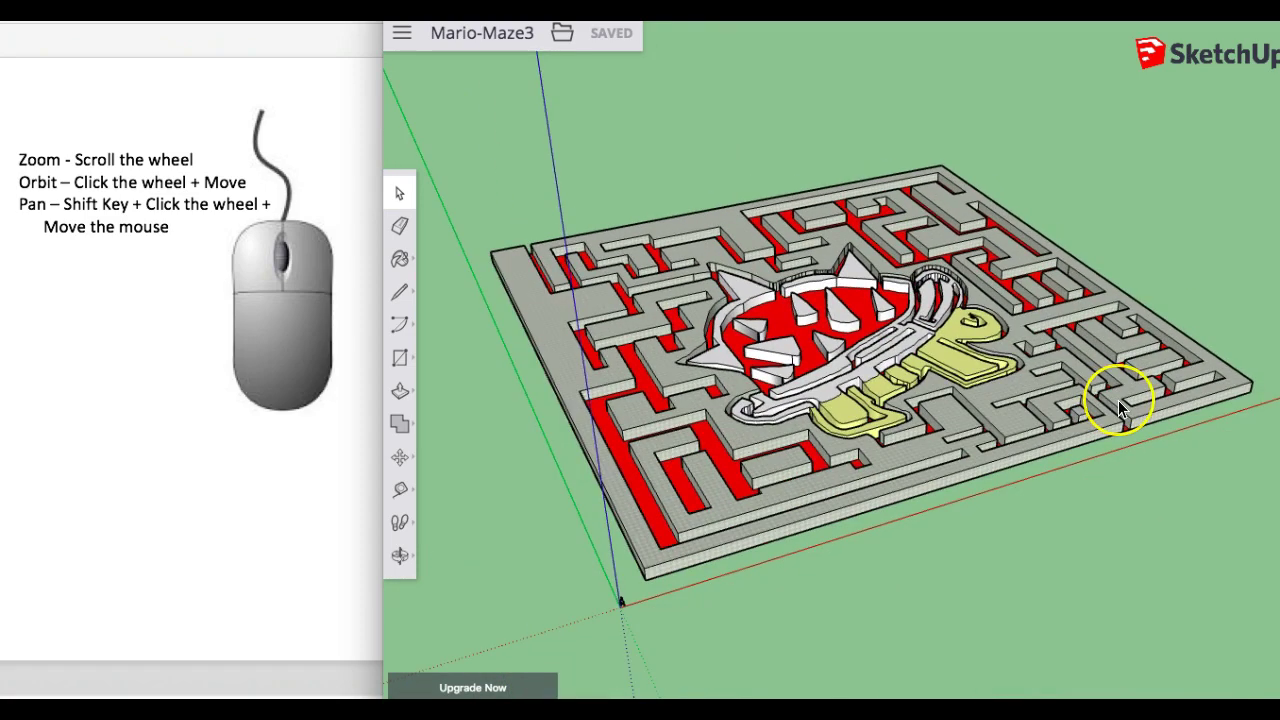
{"action": "scroll", "coordinate": [1120, 405], "scroll_direction": "down", "scroll_amount": 3}
{"action": "scroll", "coordinate": [1120, 405], "scroll_direction": "up", "scroll_amount": 7}
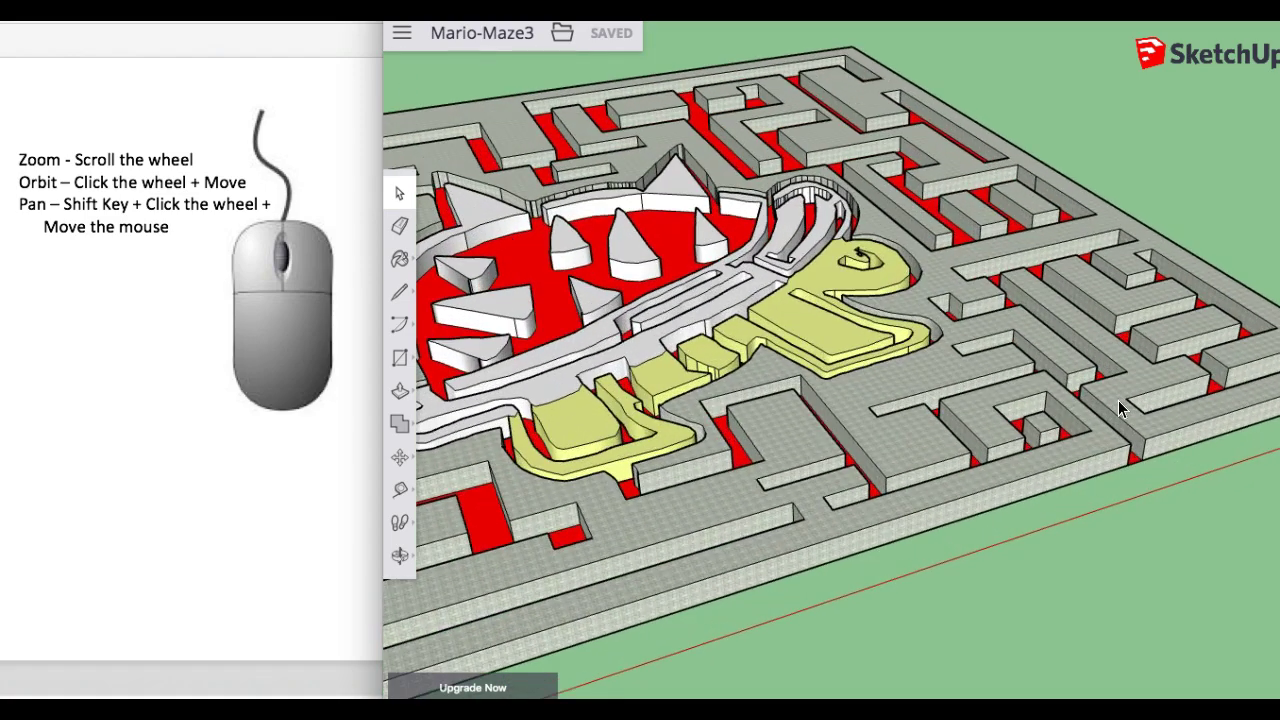
{"action": "scroll", "coordinate": [1120, 408], "scroll_direction": "up", "scroll_amount": 8}
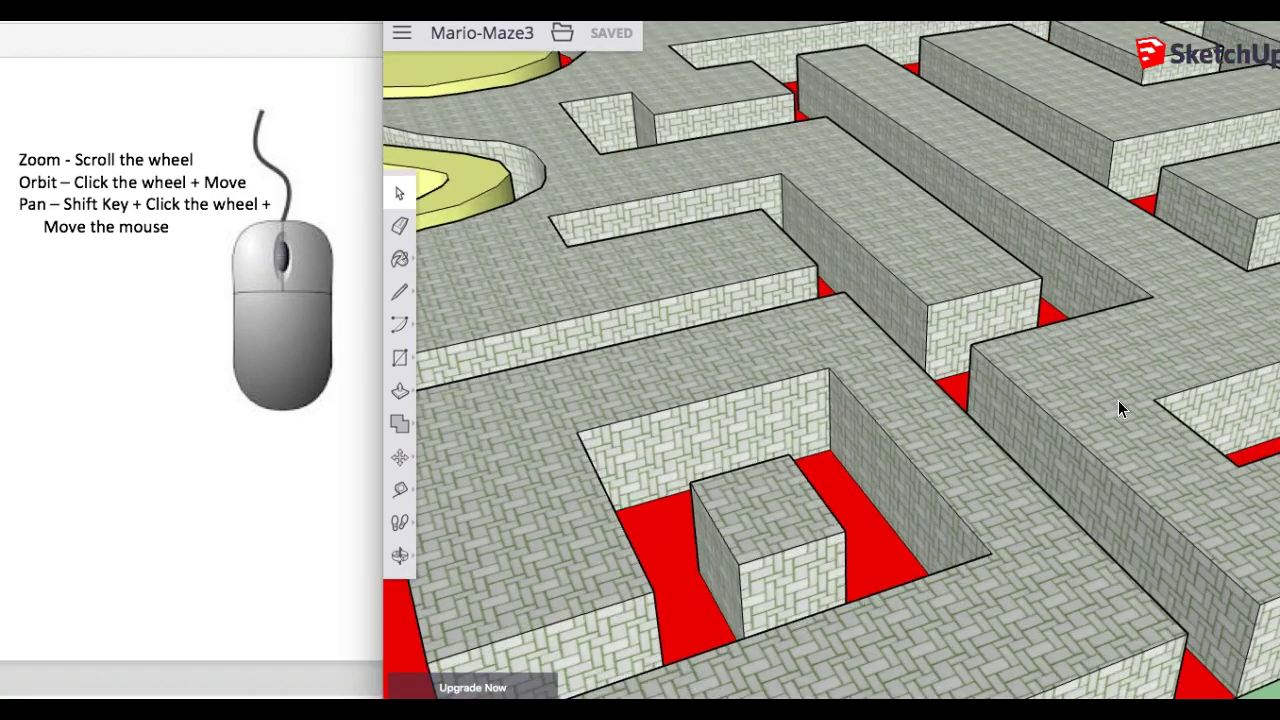
{"action": "scroll", "coordinate": [1119, 402], "scroll_direction": "up", "scroll_amount": 2}
{"action": "scroll", "coordinate": [1119, 402], "scroll_direction": "down", "scroll_amount": 6}
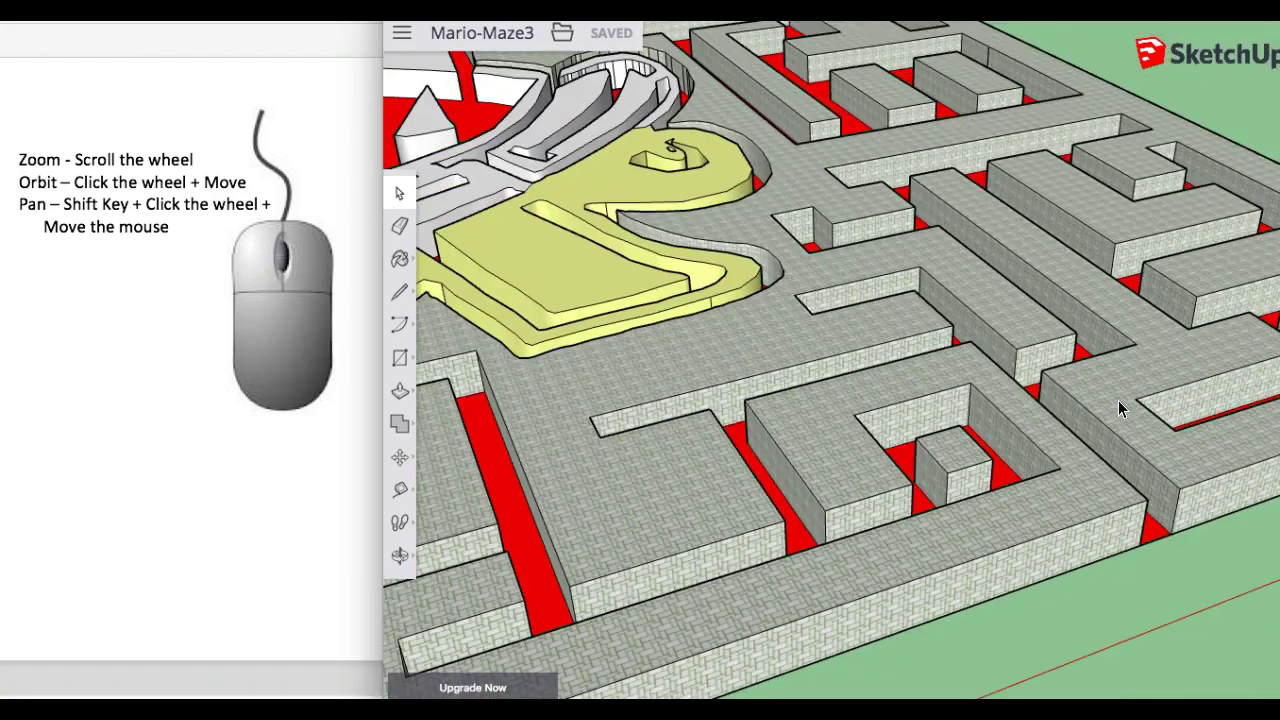
{"action": "scroll", "coordinate": [1118, 400], "scroll_direction": "down", "scroll_amount": 10}
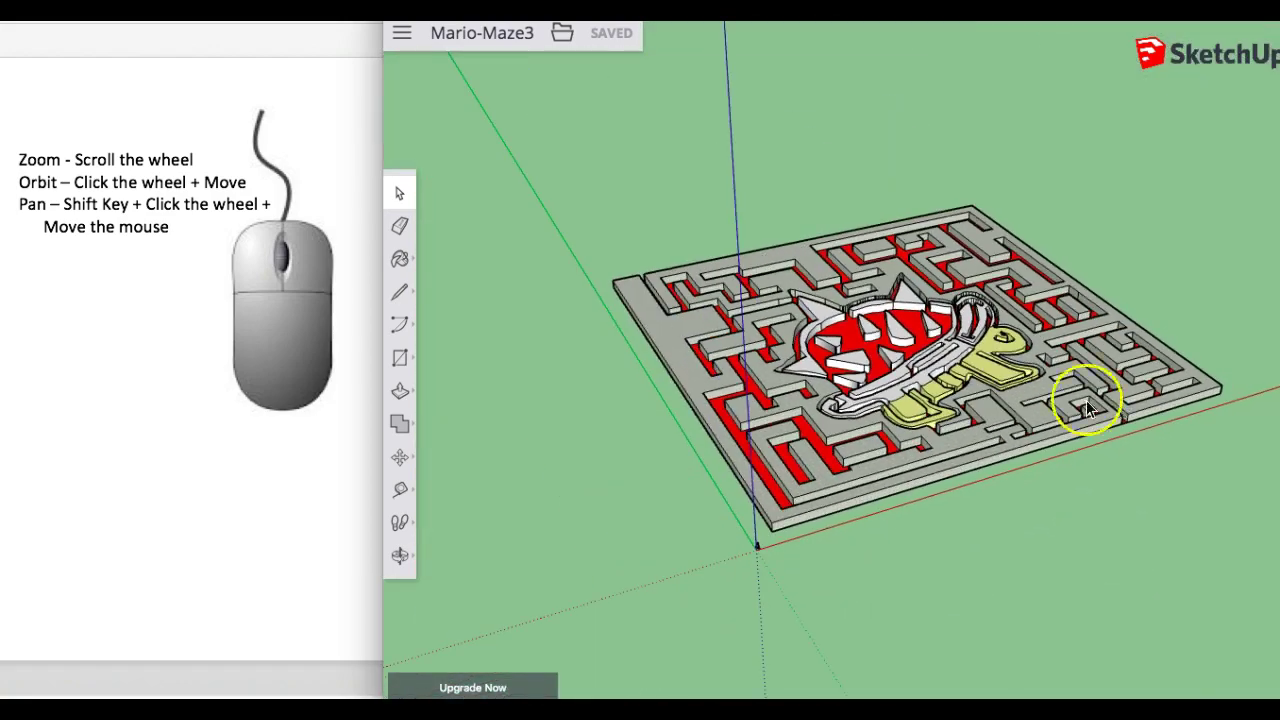
{"action": "scroll", "coordinate": [822, 338], "scroll_direction": "up", "scroll_amount": 10}
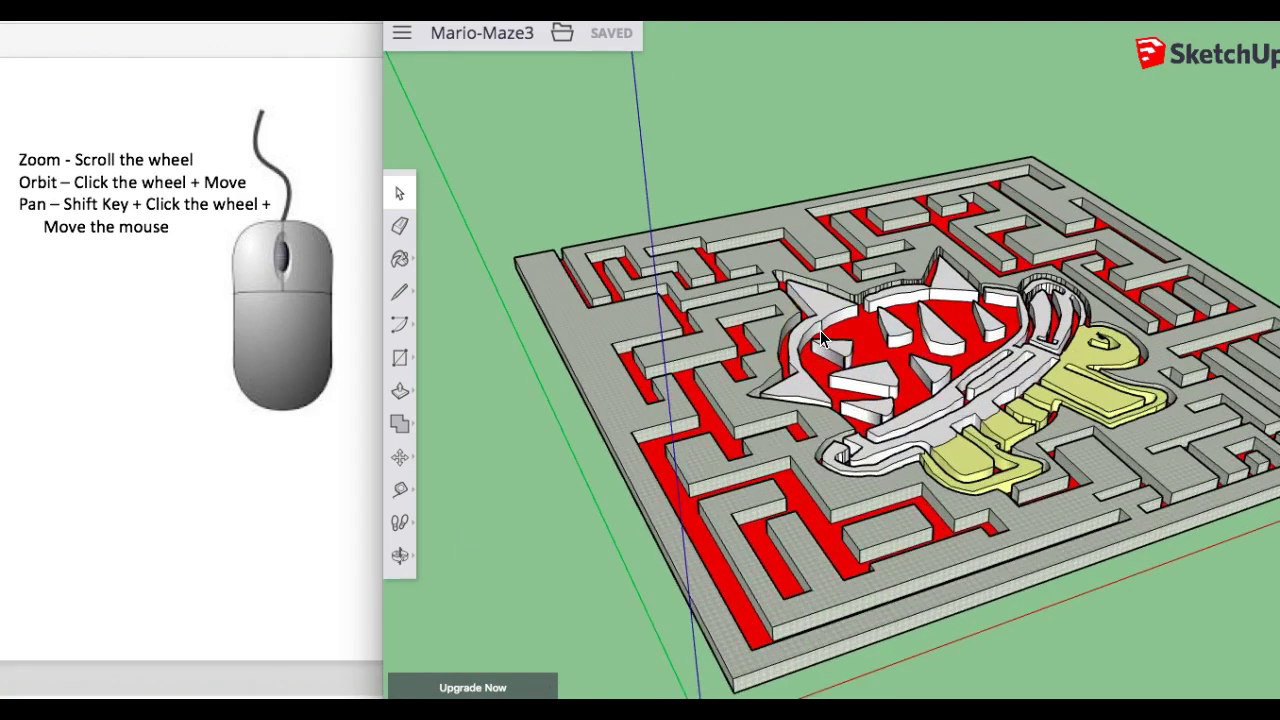
{"action": "scroll", "coordinate": [821, 337], "scroll_direction": "up", "scroll_amount": 10}
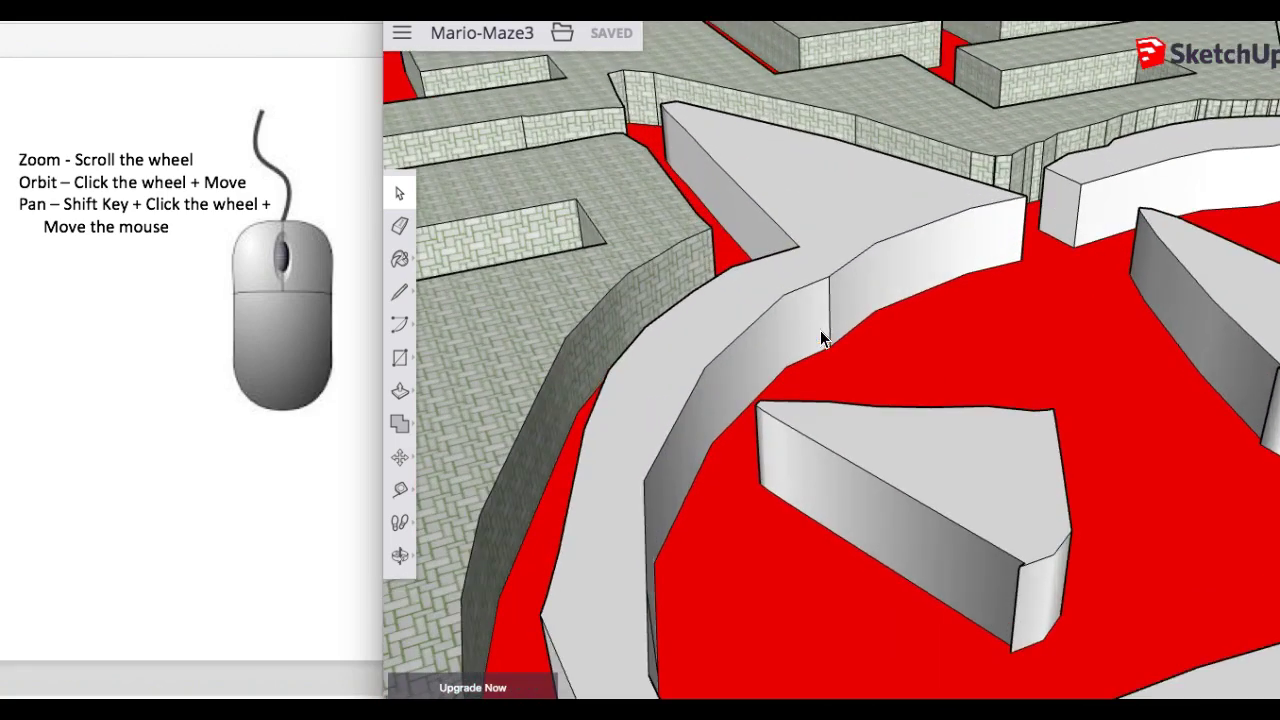
{"action": "scroll", "coordinate": [820, 338], "scroll_direction": "down", "scroll_amount": 10}
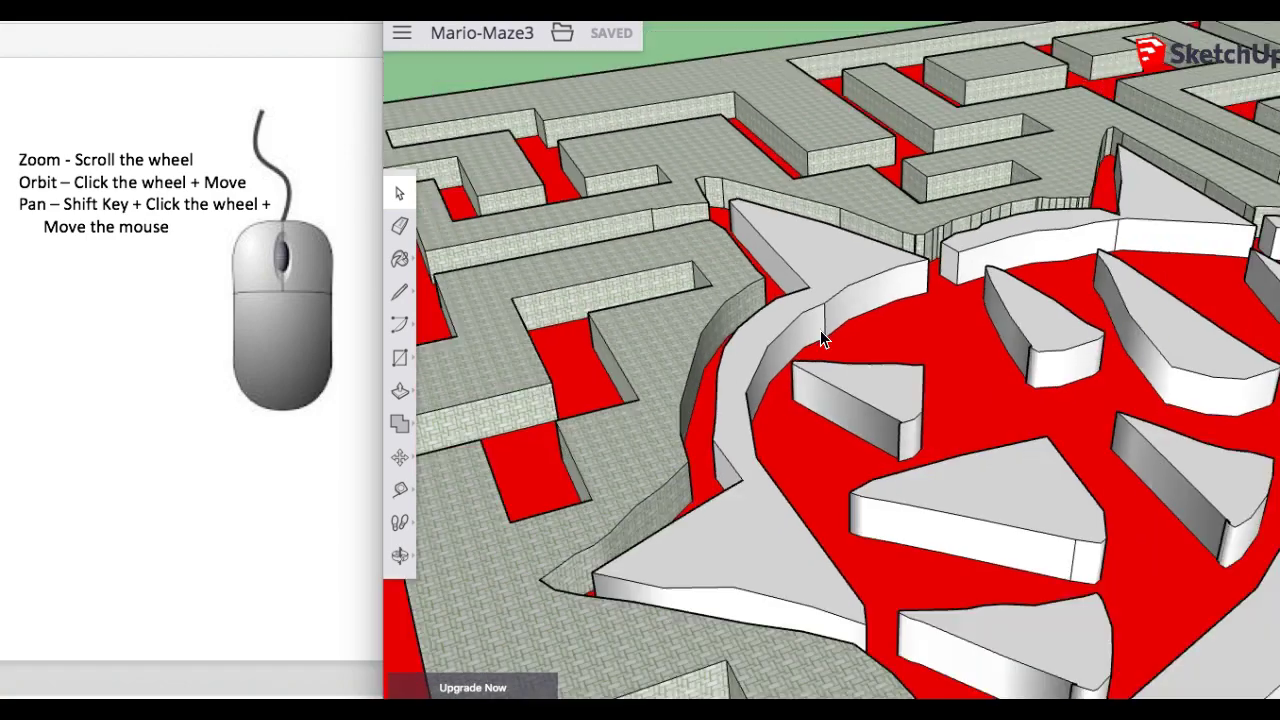
{"action": "scroll", "coordinate": [820, 331], "scroll_direction": "down", "scroll_amount": 10}
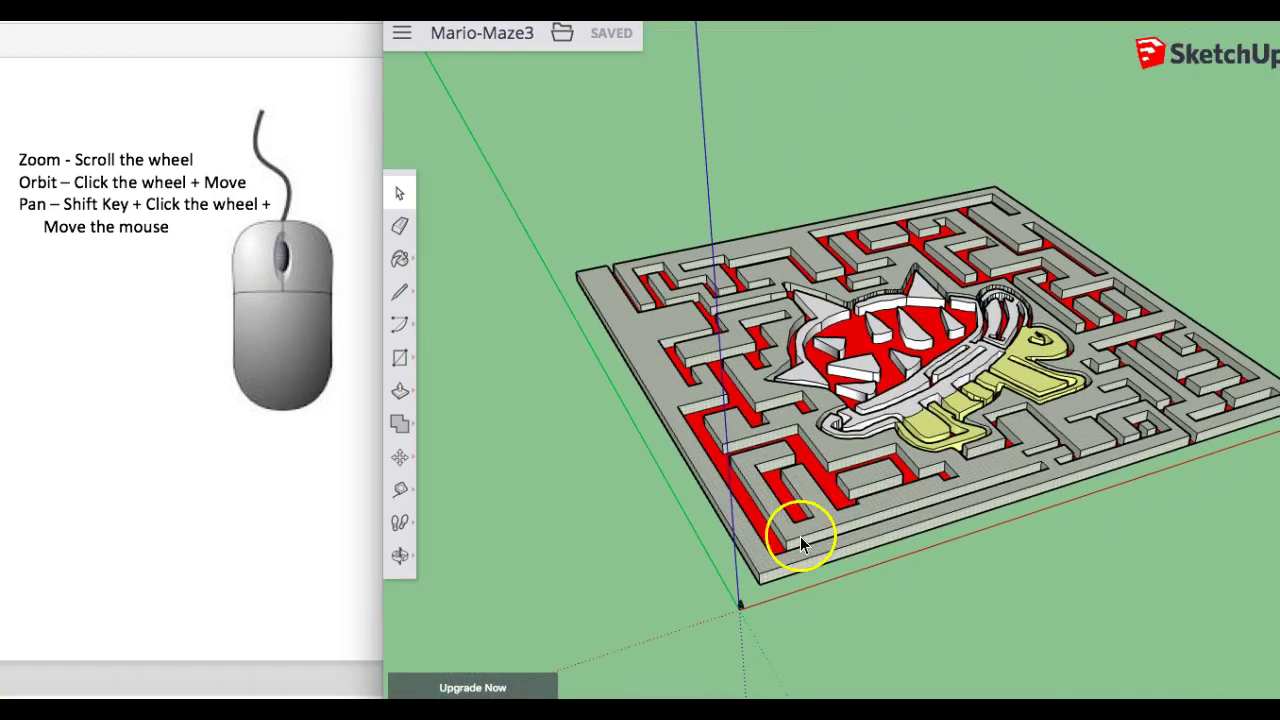
Orbit to an oblique angle and zoom in on the maze's near corner
{"action": "middle_click_drag", "start_coordinate": [766, 563], "coordinate": [764, 568]}
{"action": "scroll", "coordinate": [750, 585], "scroll_direction": "up", "scroll_amount": 10}
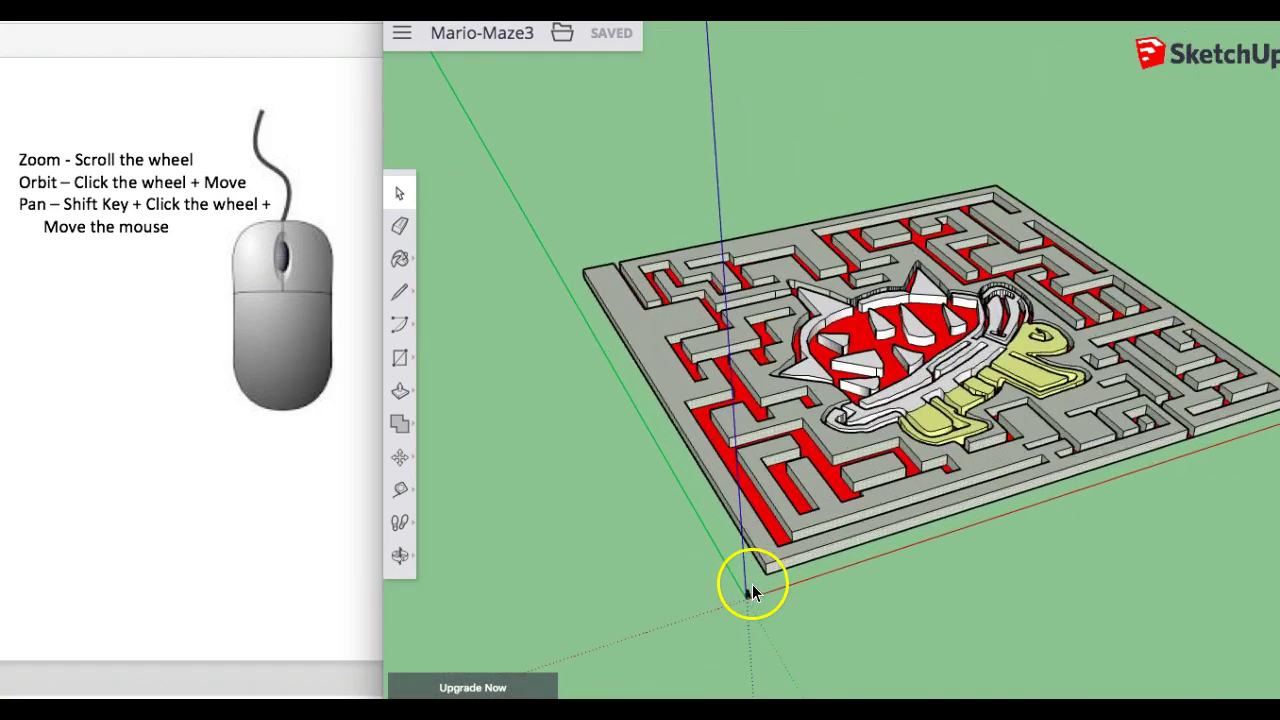
{"action": "scroll", "coordinate": [755, 593], "scroll_direction": "down", "scroll_amount": 10}
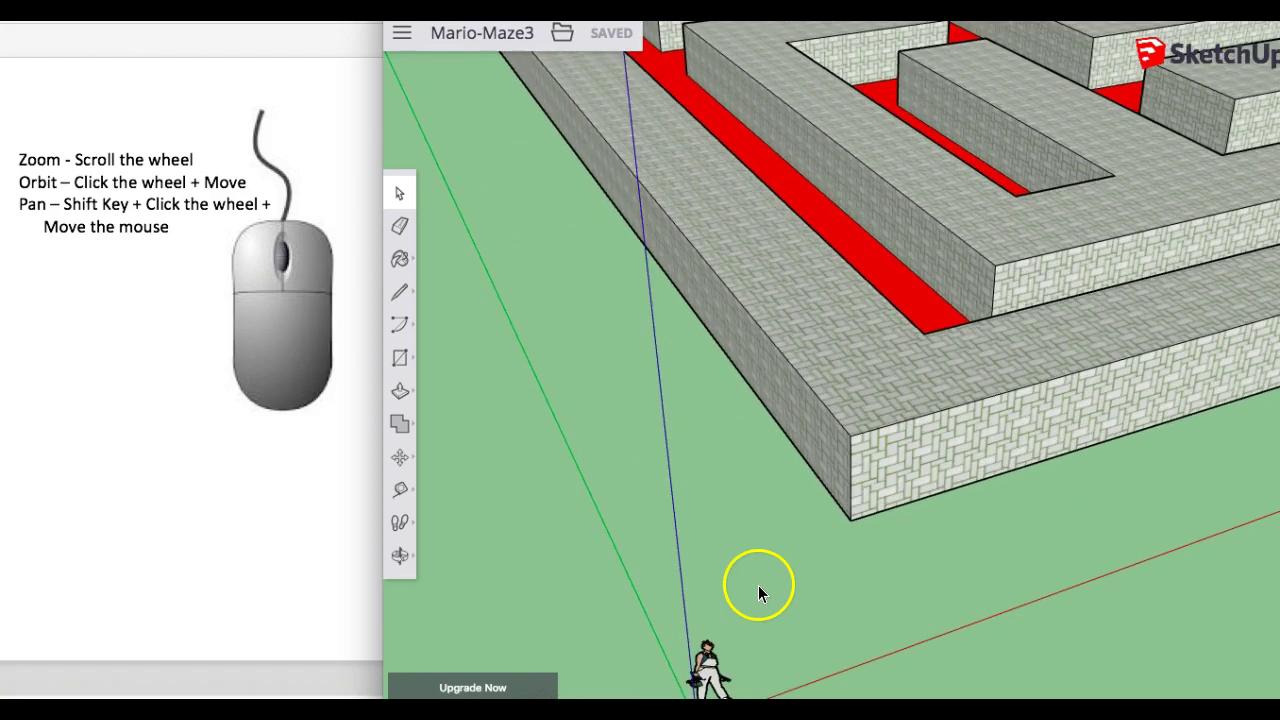
{"action": "scroll", "coordinate": [758, 593], "scroll_direction": "down", "scroll_amount": 2}
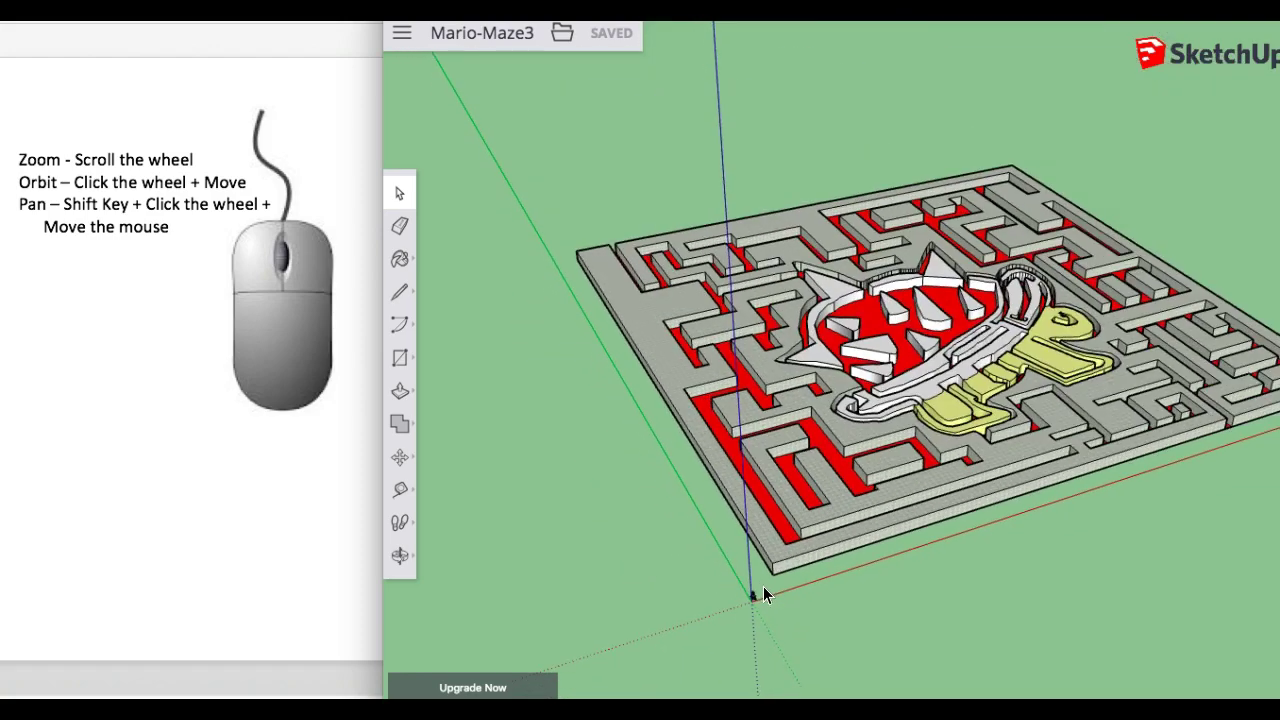
{"action": "scroll", "coordinate": [622, 512], "scroll_direction": "up", "scroll_amount": 3}
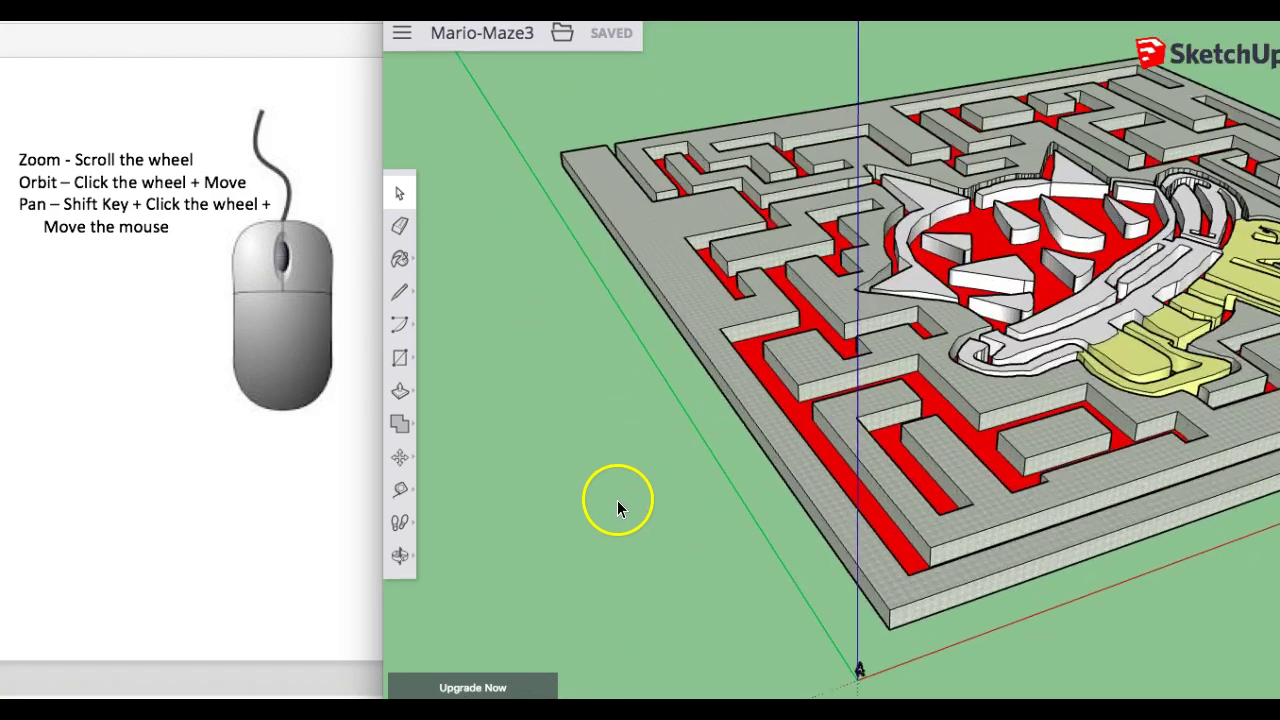
{"action": "scroll", "coordinate": [618, 507], "scroll_direction": "up", "scroll_amount": 5}
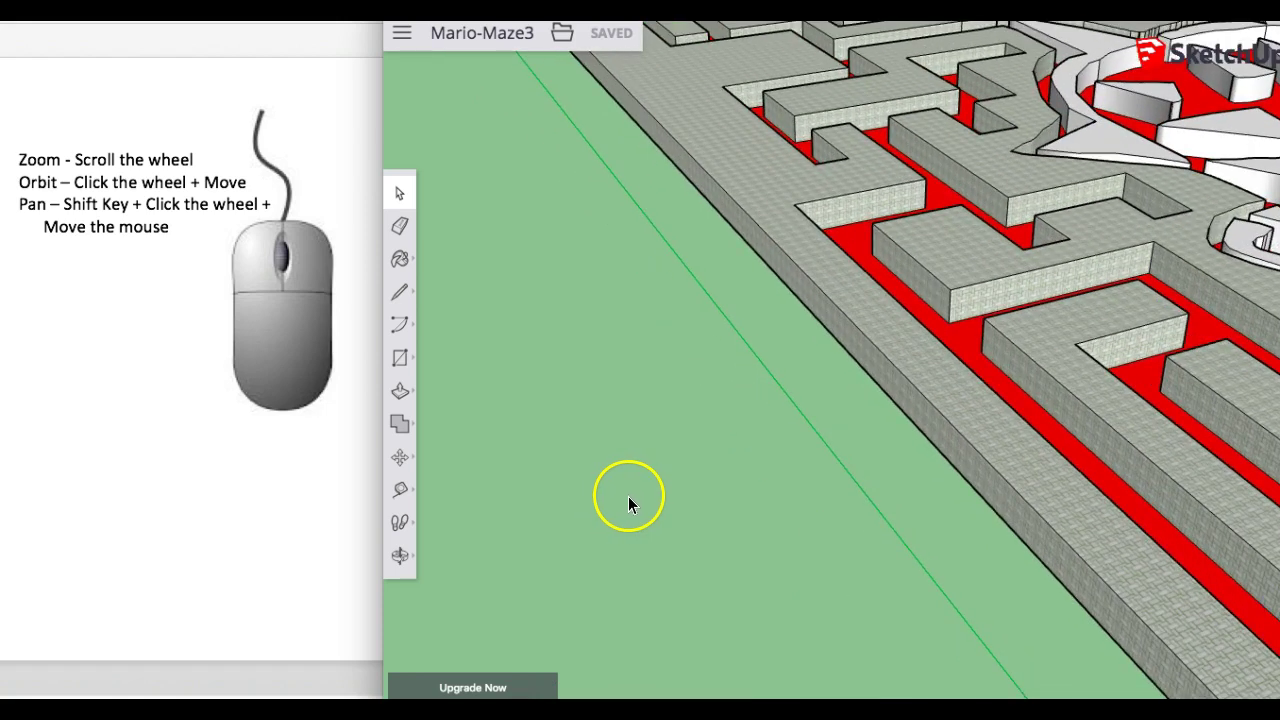
{"action": "scroll", "coordinate": [628, 496], "scroll_direction": "up", "scroll_amount": 5}
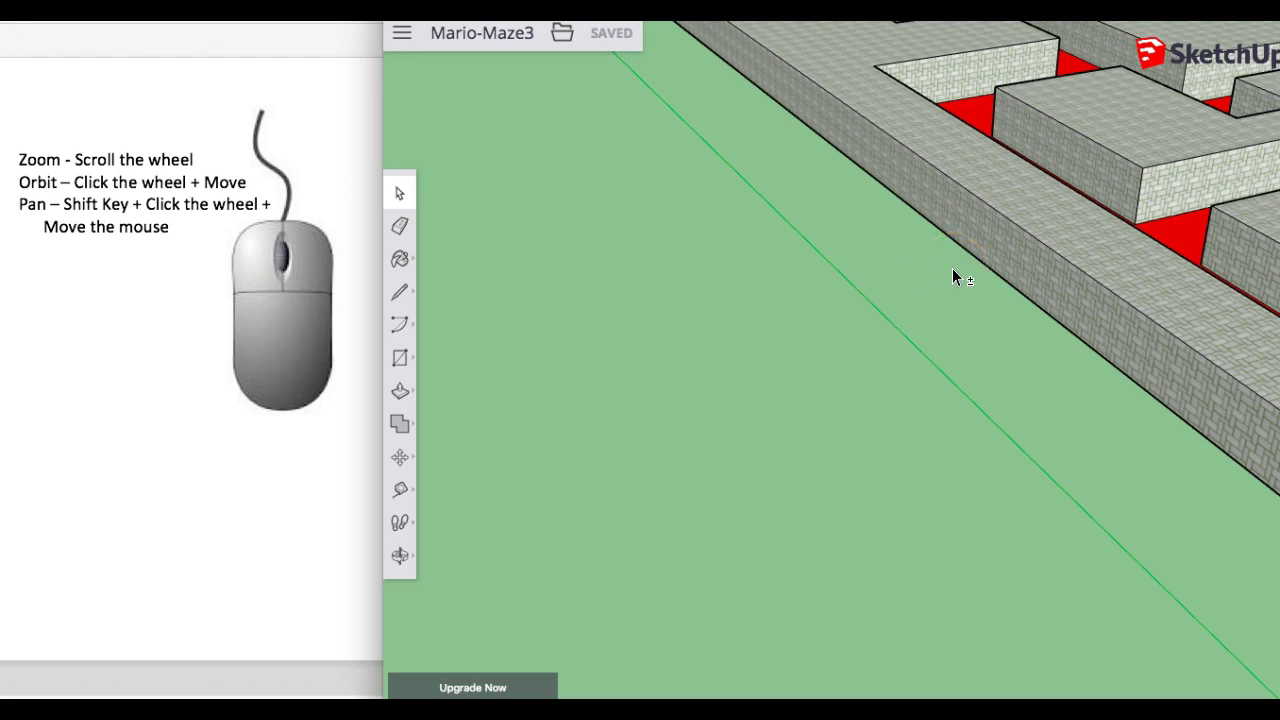
Zoom and pan across the maze to a close view of brick walls and red corridors
{"action": "scroll", "coordinate": [953, 270], "scroll_direction": "up", "scroll_amount": 3}
{"action": "scroll", "coordinate": [952, 268], "scroll_direction": "down", "scroll_amount": 3}
{"action": "scroll", "coordinate": [952, 268], "scroll_direction": "up", "scroll_amount": 3}
{"action": "scroll", "coordinate": [952, 268], "scroll_direction": "down", "scroll_amount": 1}
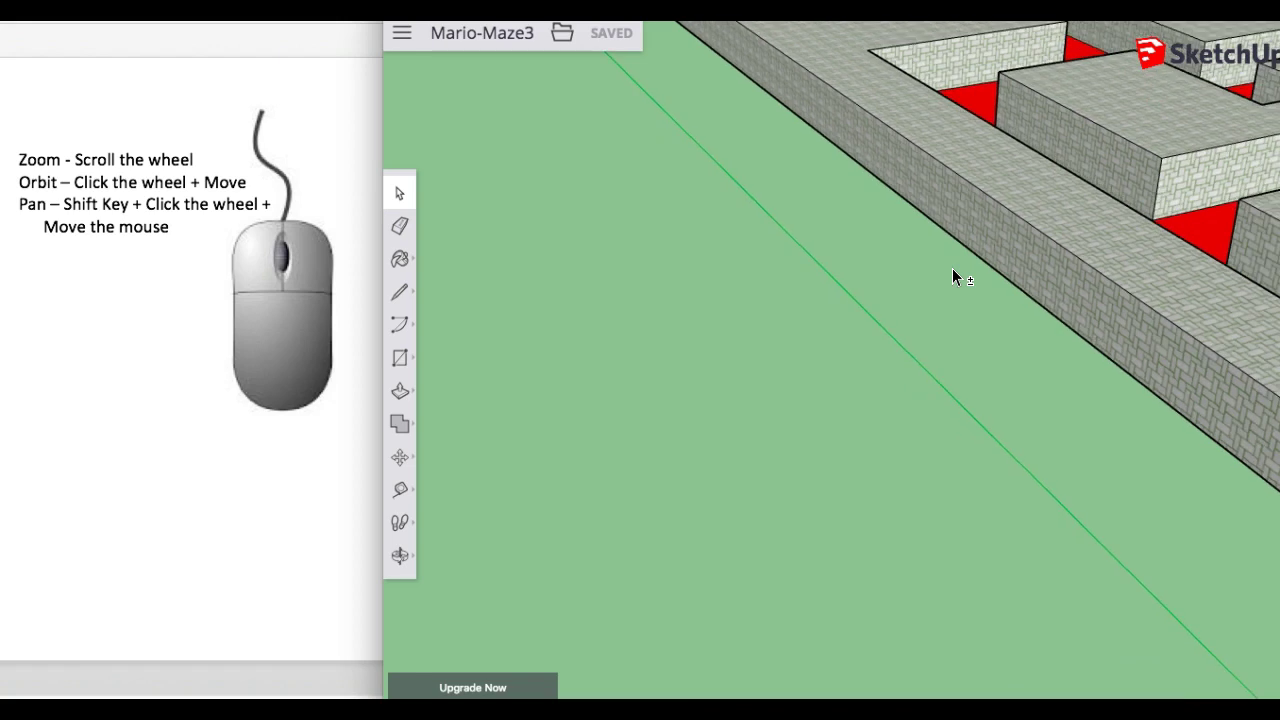
{"action": "mouse_move", "coordinate": [952, 268]}
{"action": "middle_mouse_down", "text": "shift"}
{"action": "mouse_move", "coordinate": [706, 334]}
{"action": "mouse_move", "coordinate": [540, 348]}
{"action": "middle_mouse_up", "text": "shift"}
{"action": "mouse_move", "coordinate": [996, 313]}
{"action": "middle_mouse_down", "text": "shift"}
{"action": "mouse_move", "coordinate": [849, 306]}
{"action": "mouse_move", "coordinate": [986, 300]}
{"action": "mouse_move", "coordinate": [794, 297]}
{"action": "mouse_move", "coordinate": [1017, 297]}
{"action": "mouse_move", "coordinate": [809, 309]}
{"action": "mouse_move", "coordinate": [1040, 294]}
{"action": "mouse_move", "coordinate": [869, 266]}
{"action": "mouse_move", "coordinate": [737, 289]}
{"action": "middle_mouse_up", "text": "shift"}
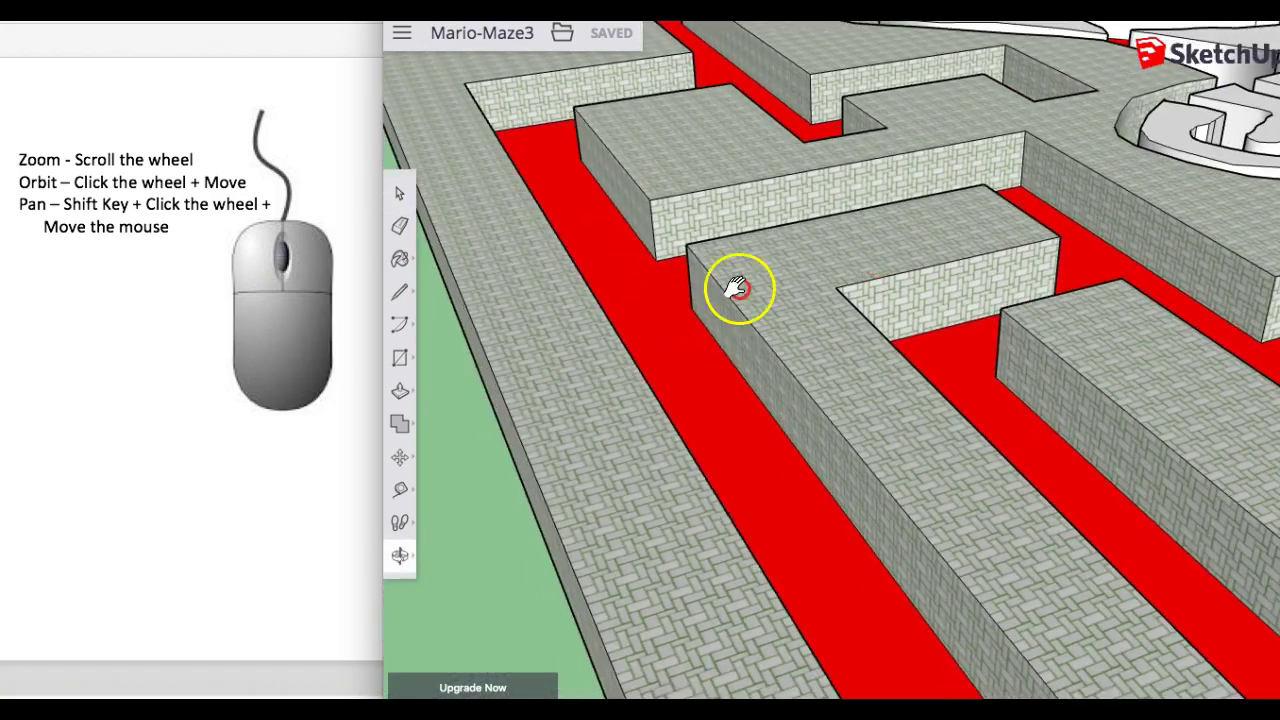
Pan across the maze walls toward the spiked centre
{"action": "scroll", "coordinate": [809, 325], "scroll_direction": "up", "scroll_amount": 3}
{"action": "scroll", "coordinate": [916, 270], "scroll_direction": "down", "scroll_amount": 3}
{"action": "middle_click_drag", "start_coordinate": [894, 277], "coordinate": [808, 212], "text": "shift"}
{"action": "scroll", "coordinate": [808, 212], "scroll_direction": "up", "scroll_amount": 3}
{"action": "scroll", "coordinate": [777, 374], "scroll_direction": "down", "scroll_amount": 3}
{"action": "middle_click_drag", "start_coordinate": [777, 374], "coordinate": [785, 262], "text": "shift"}
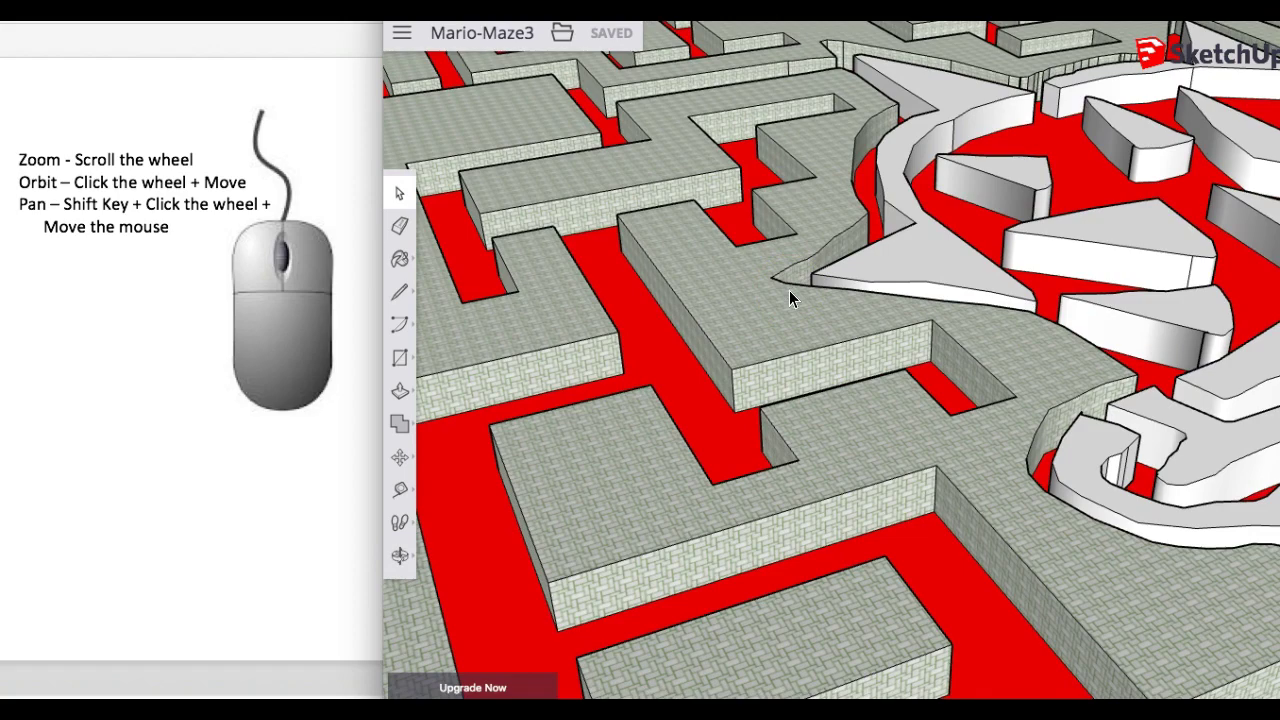
Orbit around the maze centre down to a low, eye-level angle
{"action": "middle_click_drag", "start_coordinate": [632, 313], "coordinate": [1046, 306]}
{"action": "middle_click_drag", "start_coordinate": [646, 306], "coordinate": [1088, 265]}
{"action": "middle_click_drag", "start_coordinate": [502, 249], "coordinate": [1014, 249]}
{"action": "middle_click_drag", "start_coordinate": [614, 249], "coordinate": [960, 243]}
{"action": "middle_click_drag", "start_coordinate": [563, 285], "coordinate": [952, 304]}
{"action": "middle_click_drag", "start_coordinate": [558, 414], "coordinate": [1006, 406]}
{"action": "middle_click_drag", "start_coordinate": [766, 460], "coordinate": [946, 434]}
{"action": "mouse_move", "coordinate": [692, 432]}
{"action": "middle_mouse_down"}
{"action": "mouse_move", "coordinate": [931, 380]}
{"action": "mouse_move", "coordinate": [966, 329]}
{"action": "mouse_move", "coordinate": [829, 434]}
{"action": "mouse_move", "coordinate": [679, 447]}
{"action": "middle_mouse_up"}
Zoom on the wedge wall and orbit toward the yellow spiral
{"action": "scroll", "coordinate": [630, 338], "scroll_direction": "up", "scroll_amount": 10}
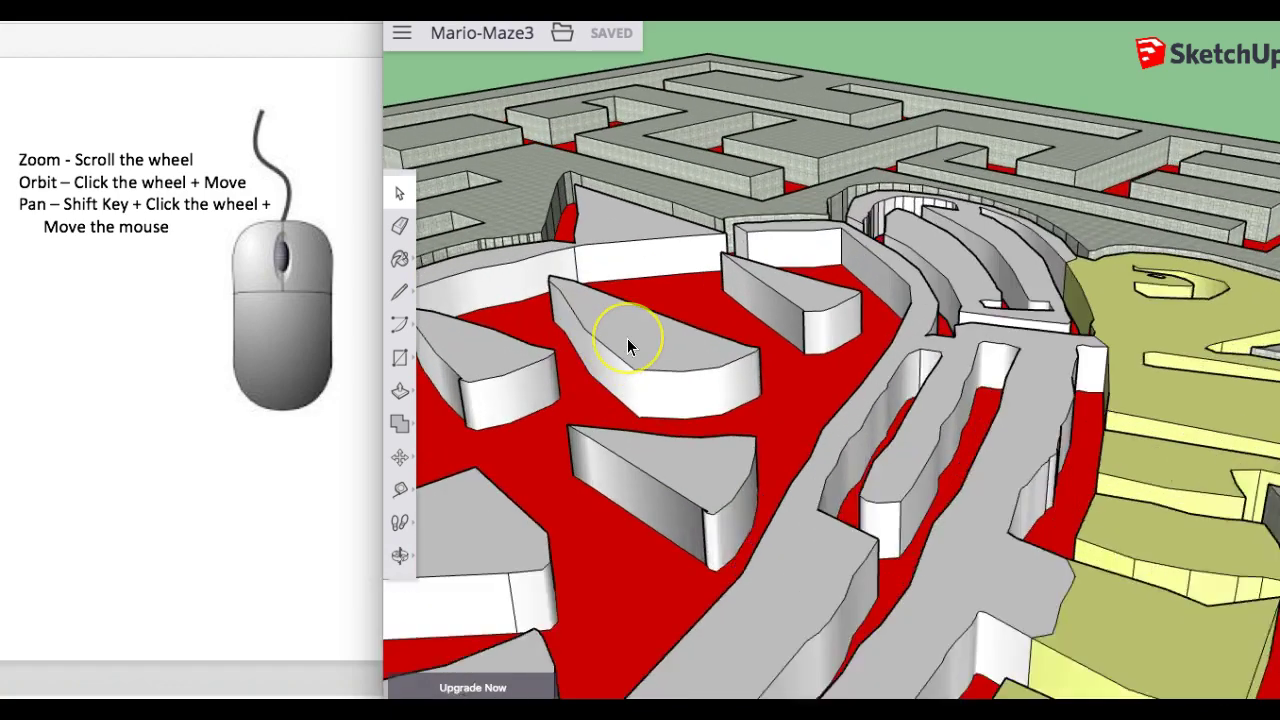
{"action": "scroll", "coordinate": [627, 338], "scroll_direction": "up", "scroll_amount": 2}
{"action": "scroll", "coordinate": [630, 339], "scroll_direction": "down", "scroll_amount": 12}
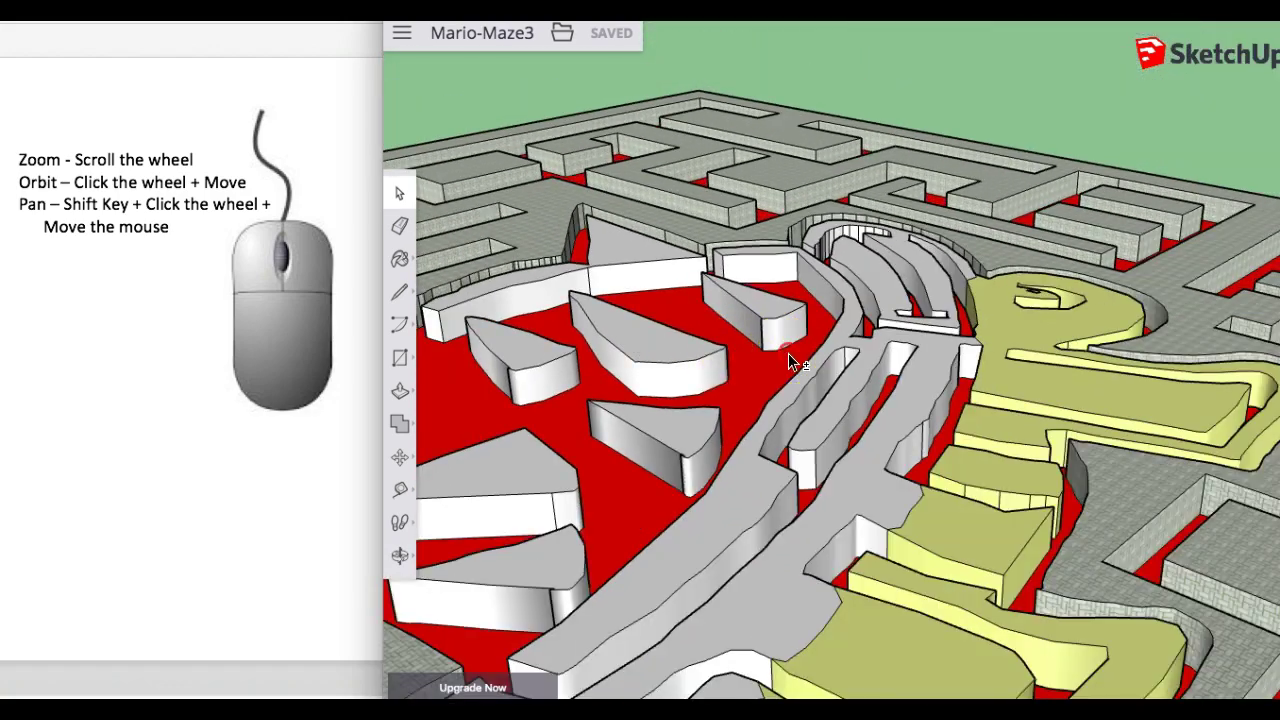
{"action": "middle_click_drag", "start_coordinate": [789, 356], "coordinate": [884, 392]}
Zoom out and pan to face the spiked shell and yellow key figure
{"action": "scroll", "coordinate": [884, 390], "scroll_direction": "up", "scroll_amount": 5}
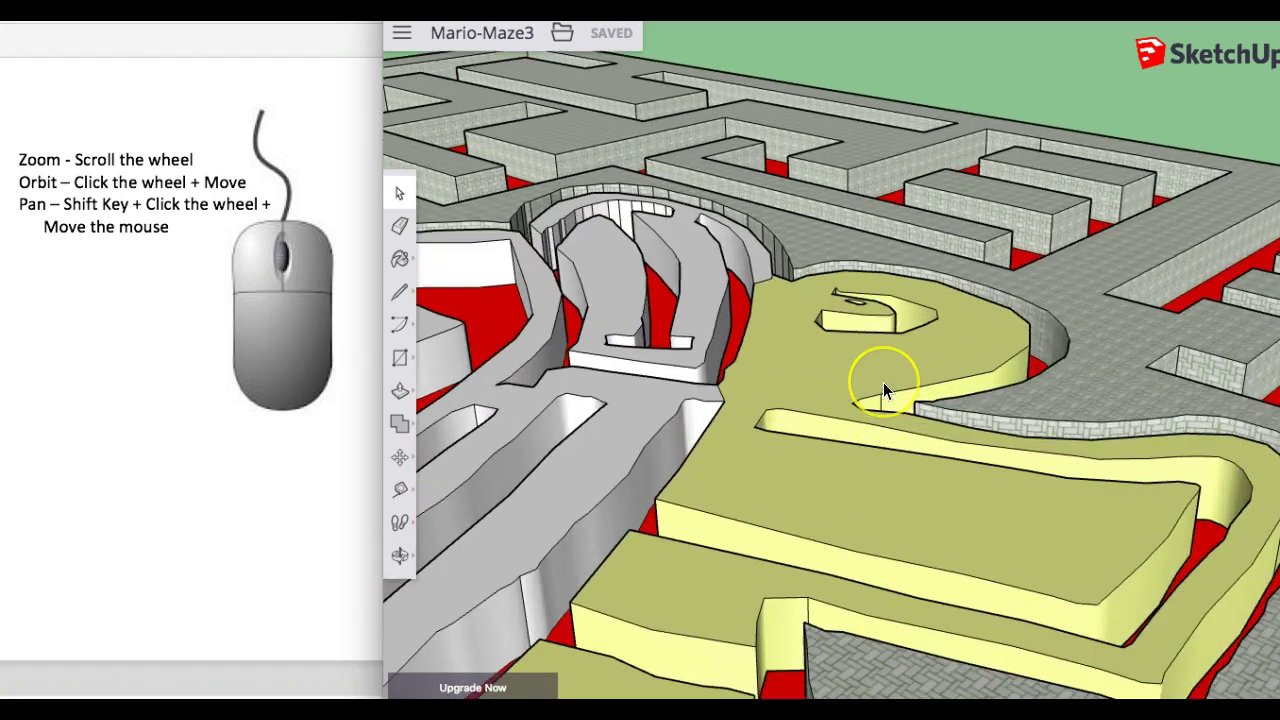
{"action": "scroll", "coordinate": [884, 391], "scroll_direction": "down", "scroll_amount": 2}
{"action": "scroll", "coordinate": [884, 392], "scroll_direction": "down", "scroll_amount": 6}
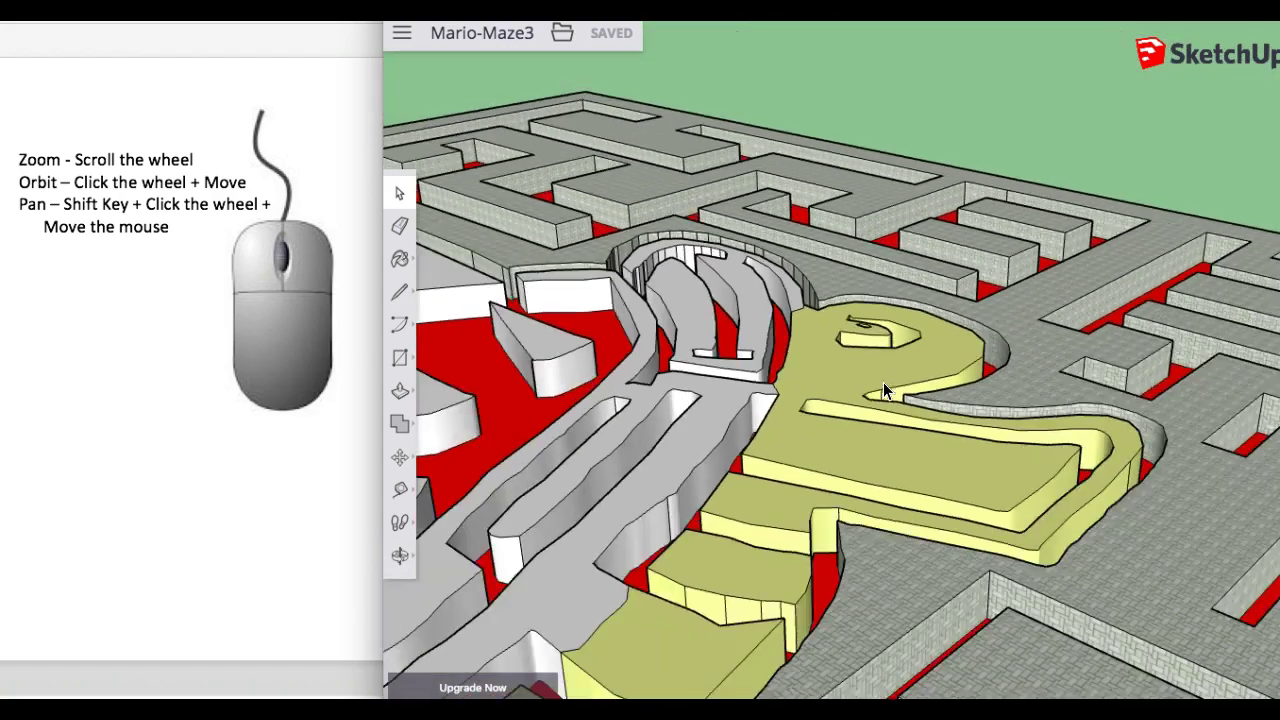
{"action": "middle_click_drag", "start_coordinate": [945, 390], "coordinate": [687, 325], "text": "shift"}
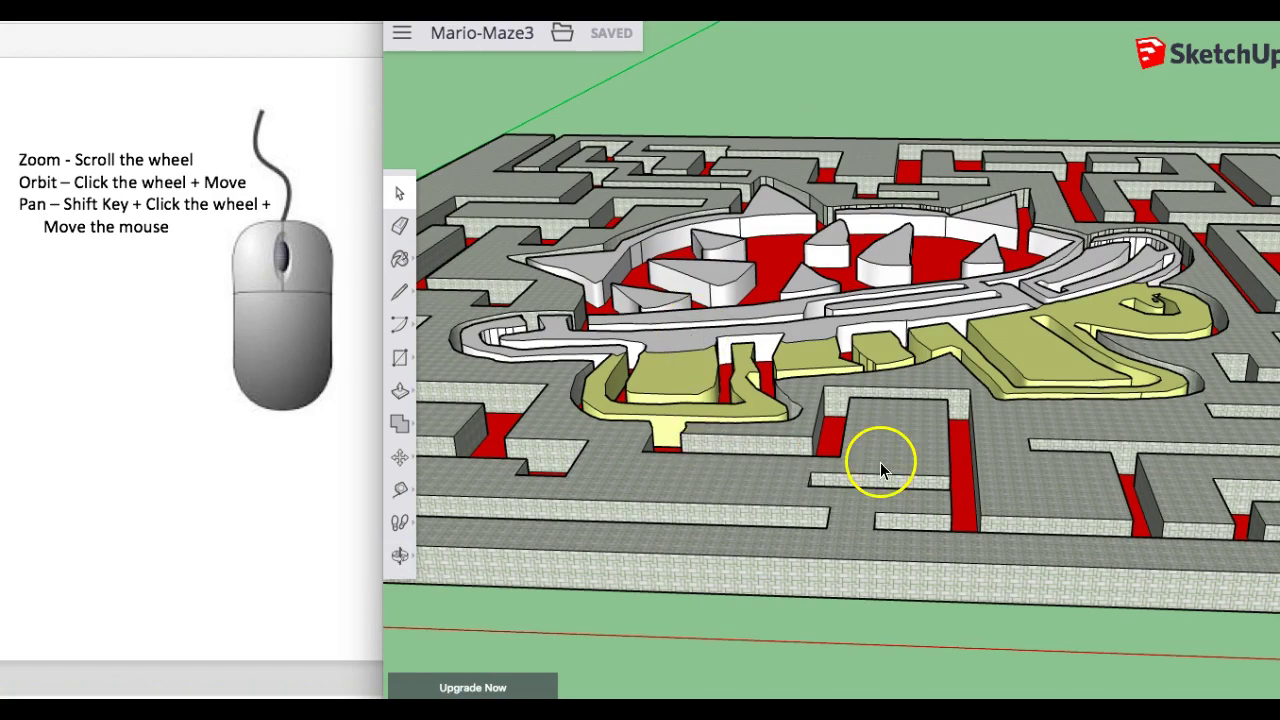
Zoom through the paved floor and orbit among the plain grey faces and sky
{"action": "scroll", "coordinate": [853, 539], "scroll_direction": "down", "scroll_amount": 2}
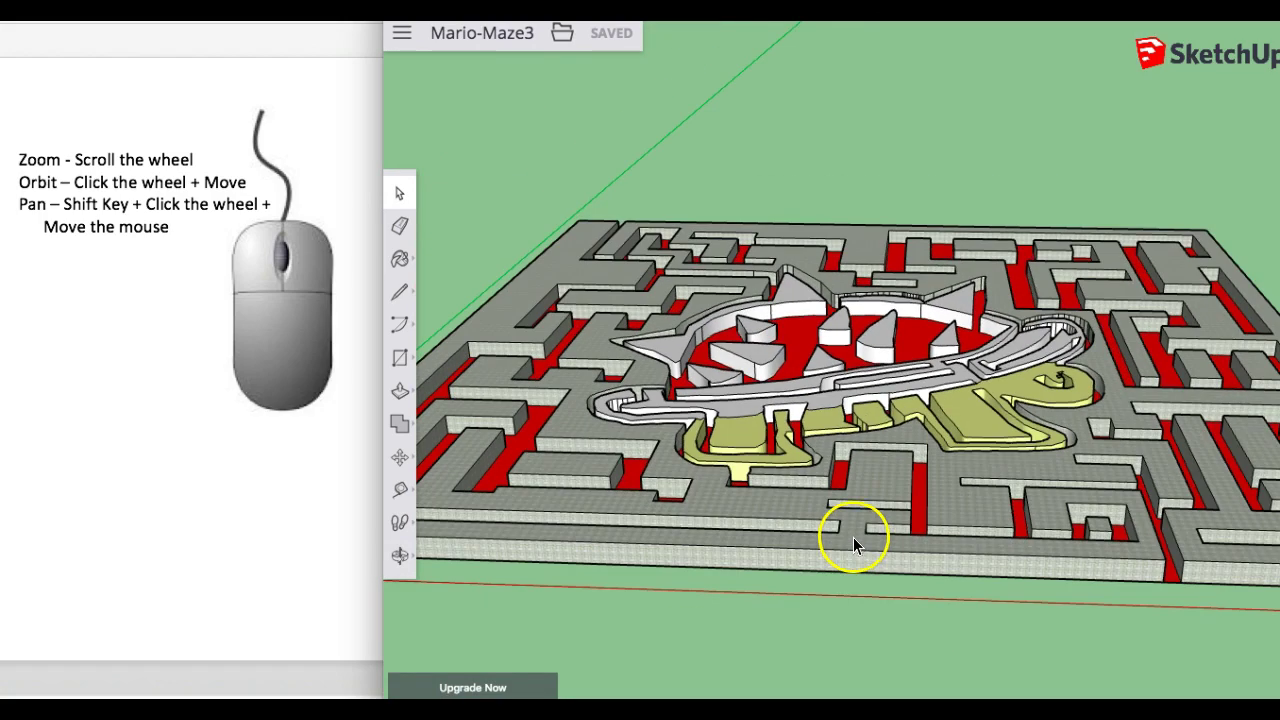
{"action": "scroll", "coordinate": [853, 537], "scroll_direction": "up", "scroll_amount": 6}
{"action": "scroll", "coordinate": [793, 598], "scroll_direction": "up", "scroll_amount": 10}
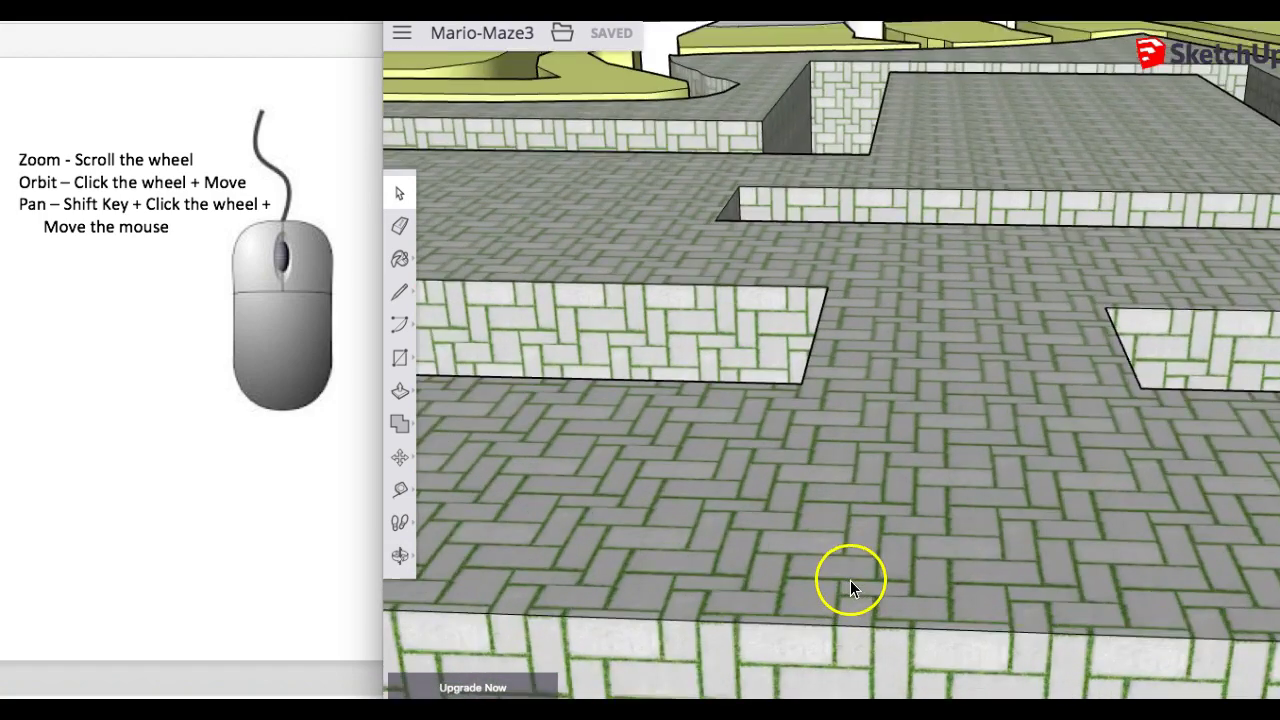
{"action": "scroll", "coordinate": [705, 548], "scroll_direction": "up", "scroll_amount": 10}
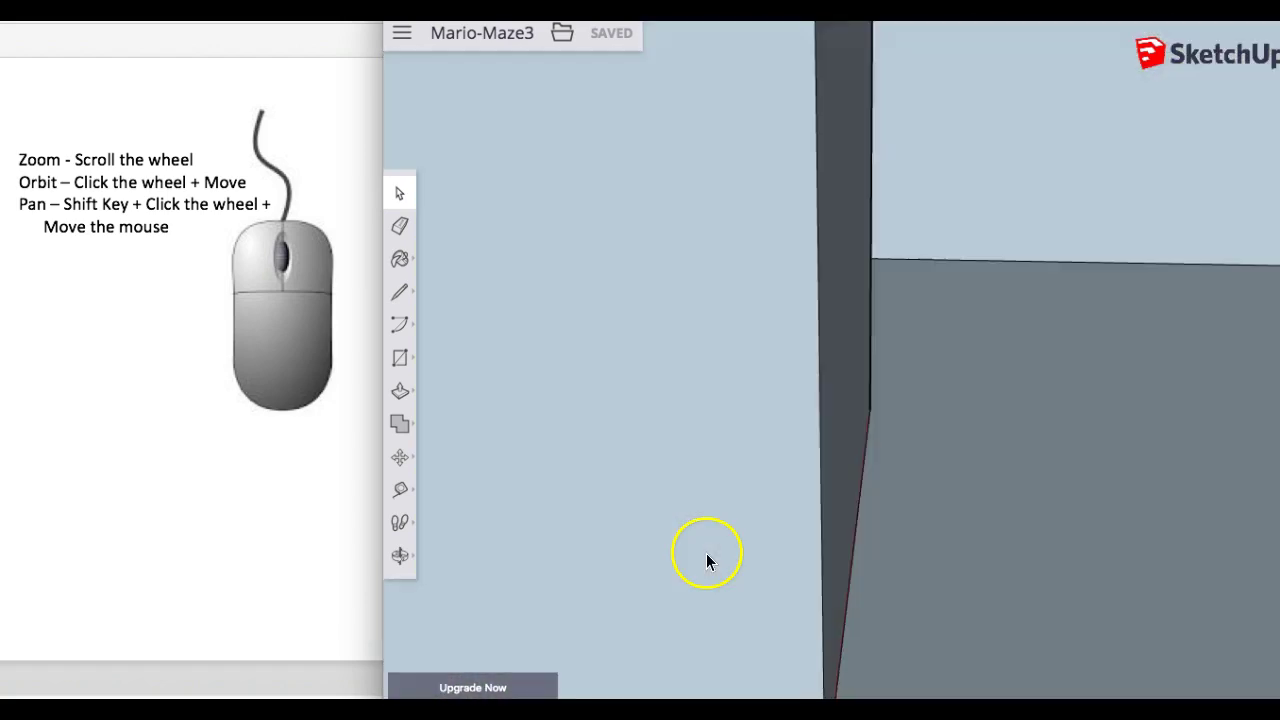
{"action": "middle_click_drag", "start_coordinate": [707, 562], "coordinate": [934, 489]}
{"action": "mouse_move", "coordinate": [1097, 406]}
{"action": "middle_mouse_down"}
{"action": "mouse_move", "coordinate": [934, 363]}
{"action": "mouse_move", "coordinate": [831, 471]}
{"action": "mouse_move", "coordinate": [894, 411]}
{"action": "mouse_move", "coordinate": [1020, 418]}
{"action": "mouse_move", "coordinate": [1051, 398]}
{"action": "middle_mouse_up"}
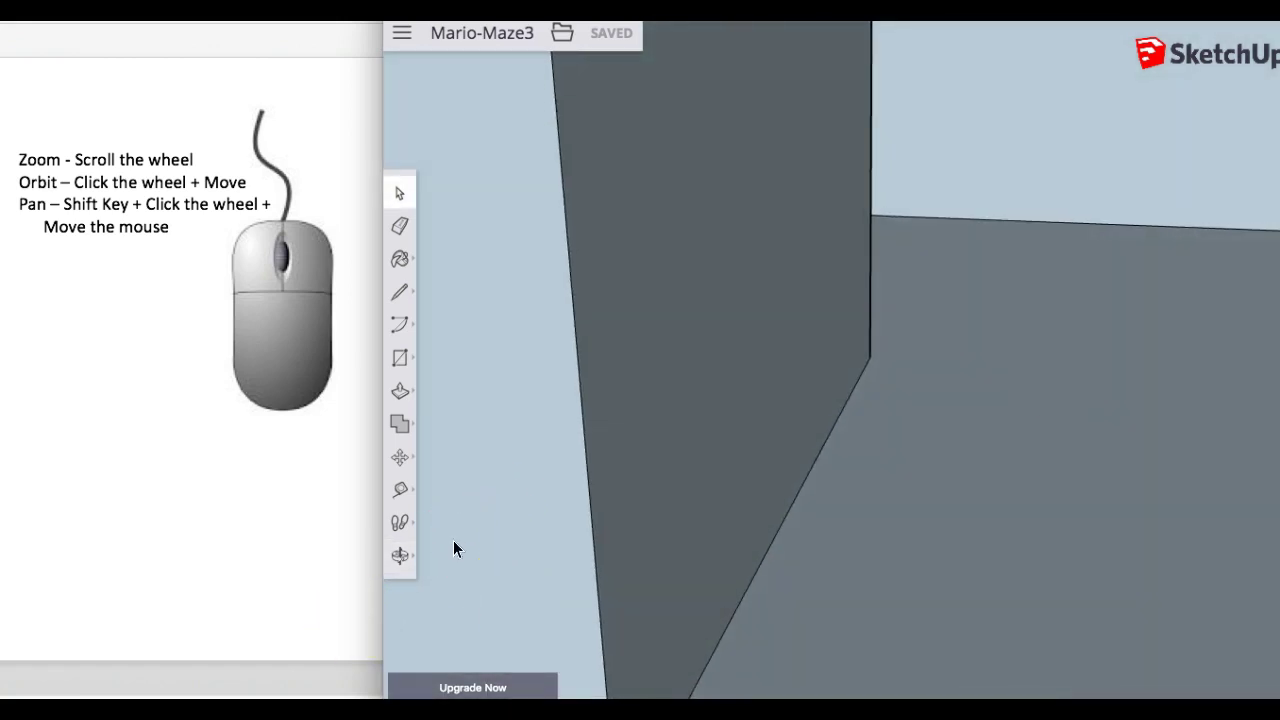
Use Zoom Extents to fit the whole maze back in view
{"action": "left_click", "coordinate": [401, 557]}
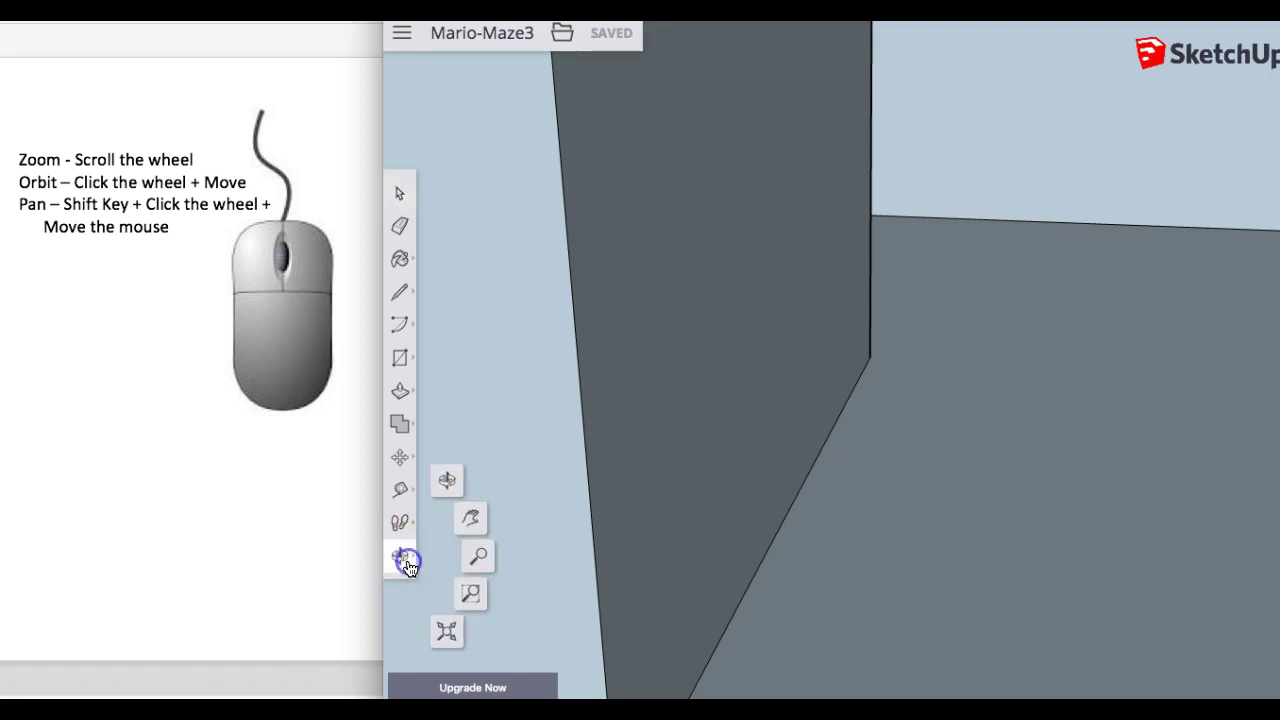
{"action": "left_click", "coordinate": [449, 638]}
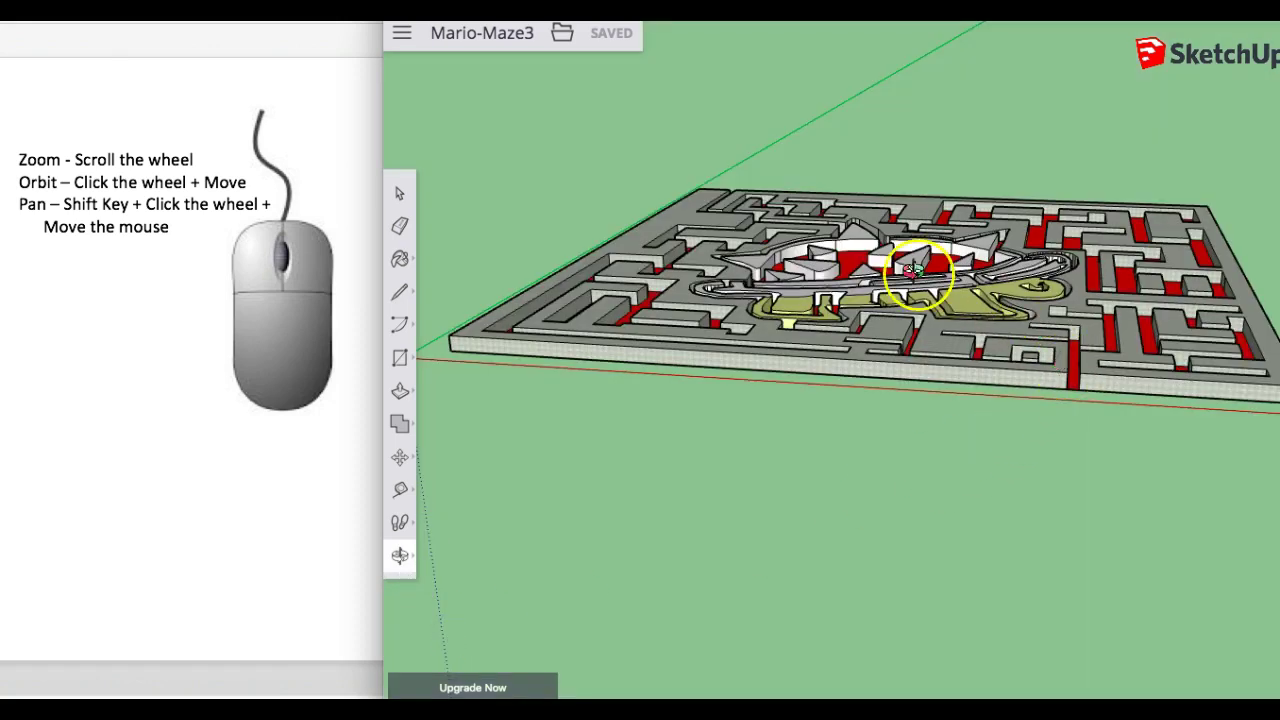